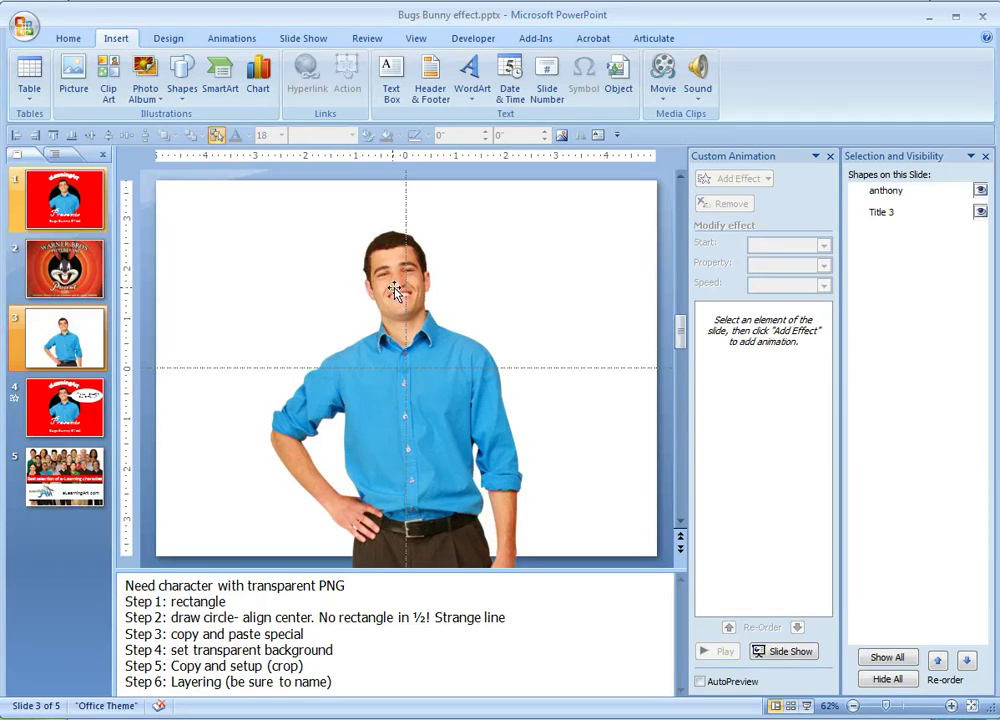
Step: Hide the man's picture, then cover the whole slide with a rectangle filled solid red
left_click(980, 190)
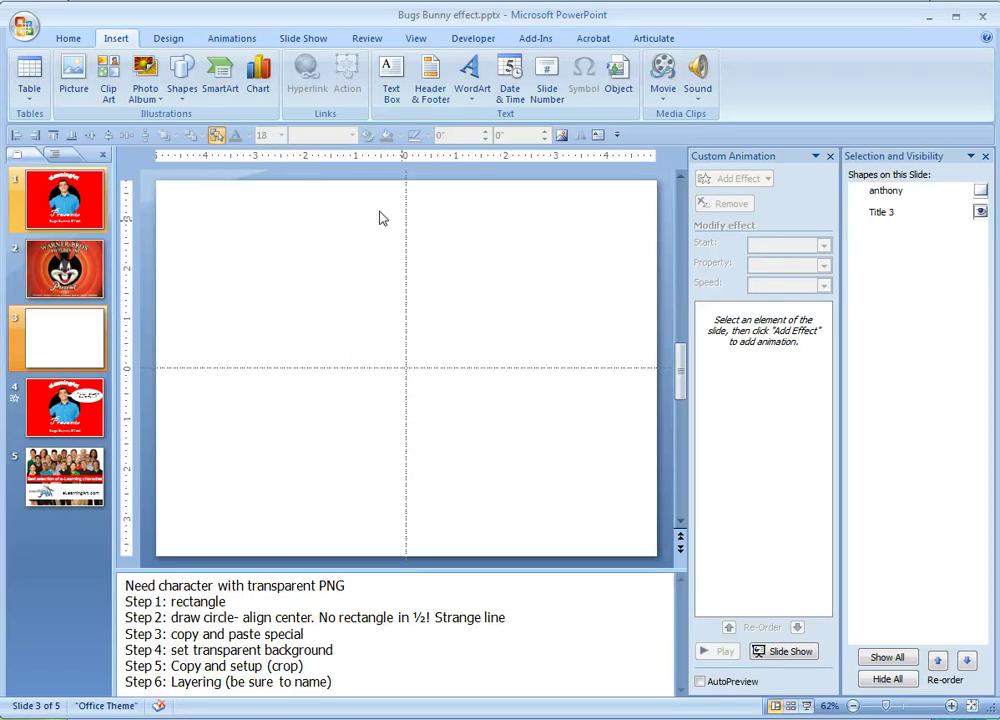
left_click(181, 82)
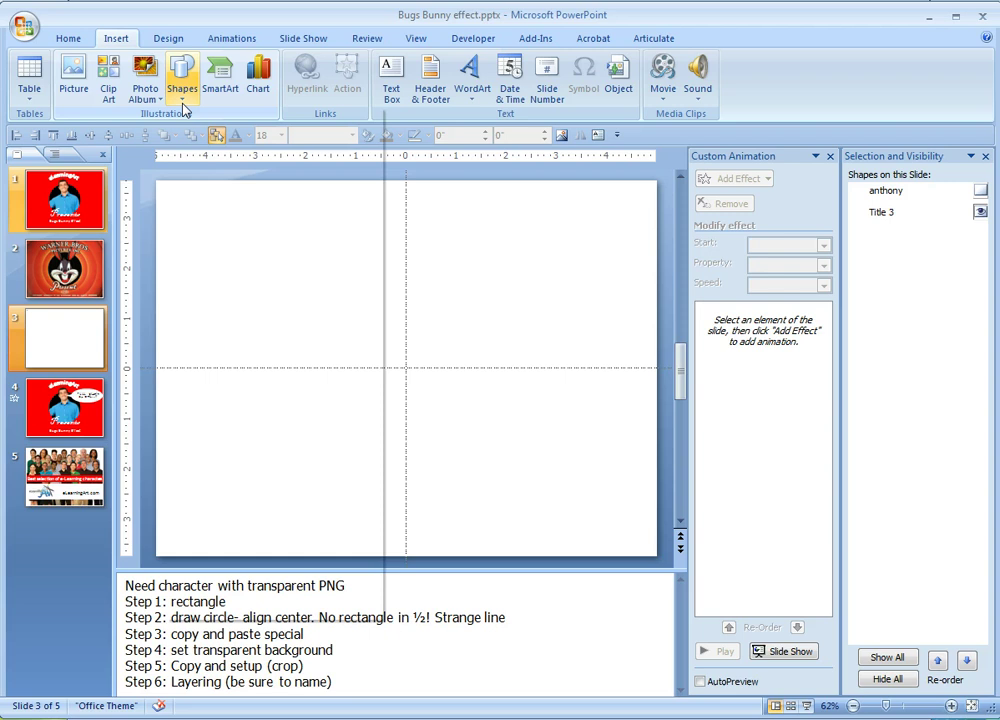
left_click(243, 134)
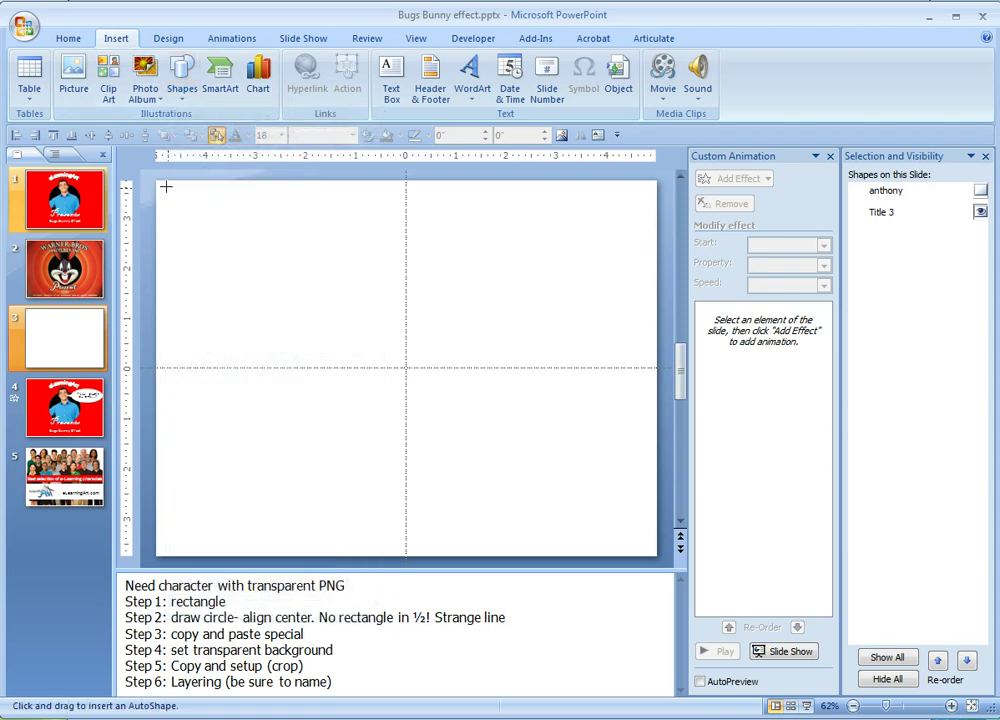
mouse_move(155, 180)
left_mouse_down()
mouse_move(449, 482)
mouse_move(580, 547)
mouse_move(654, 556)
left_mouse_up()
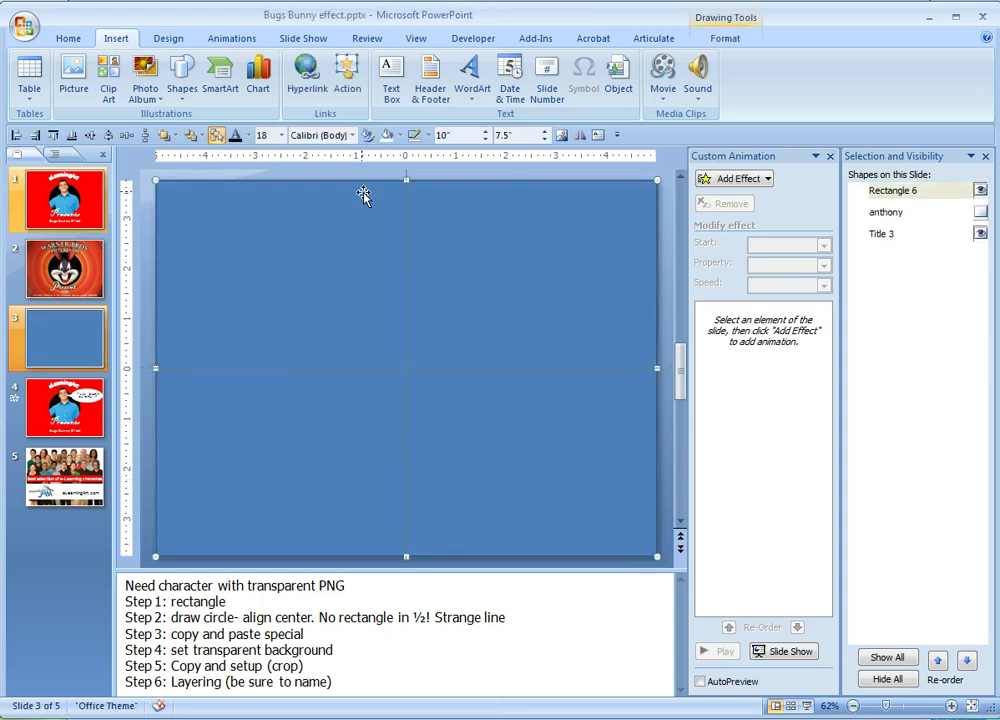
left_click(400, 135)
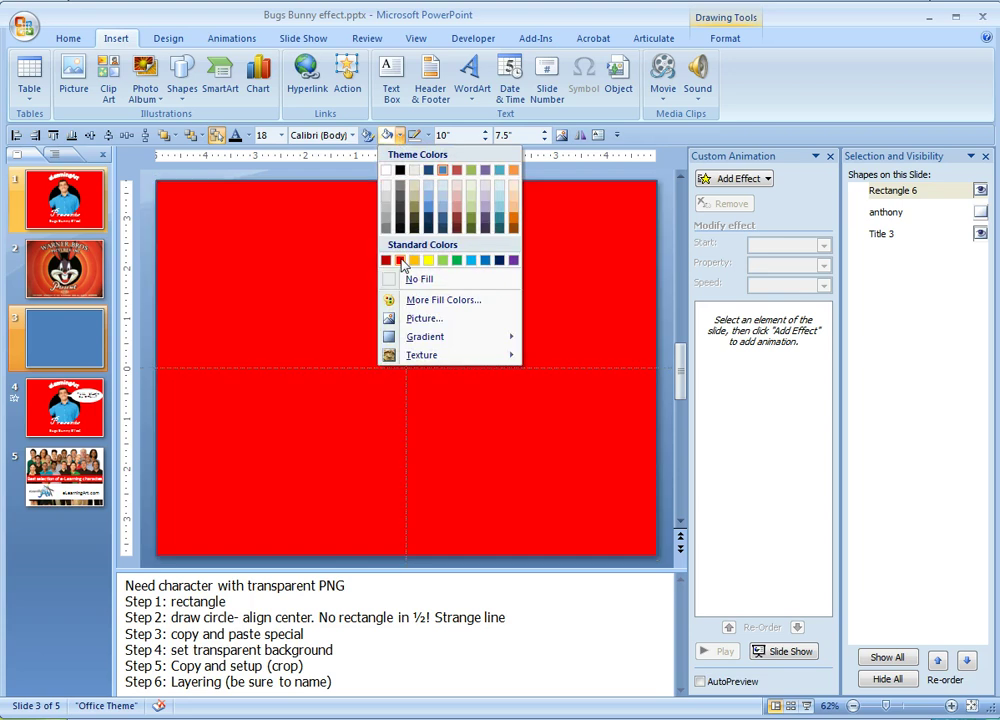
left_click(400, 260)
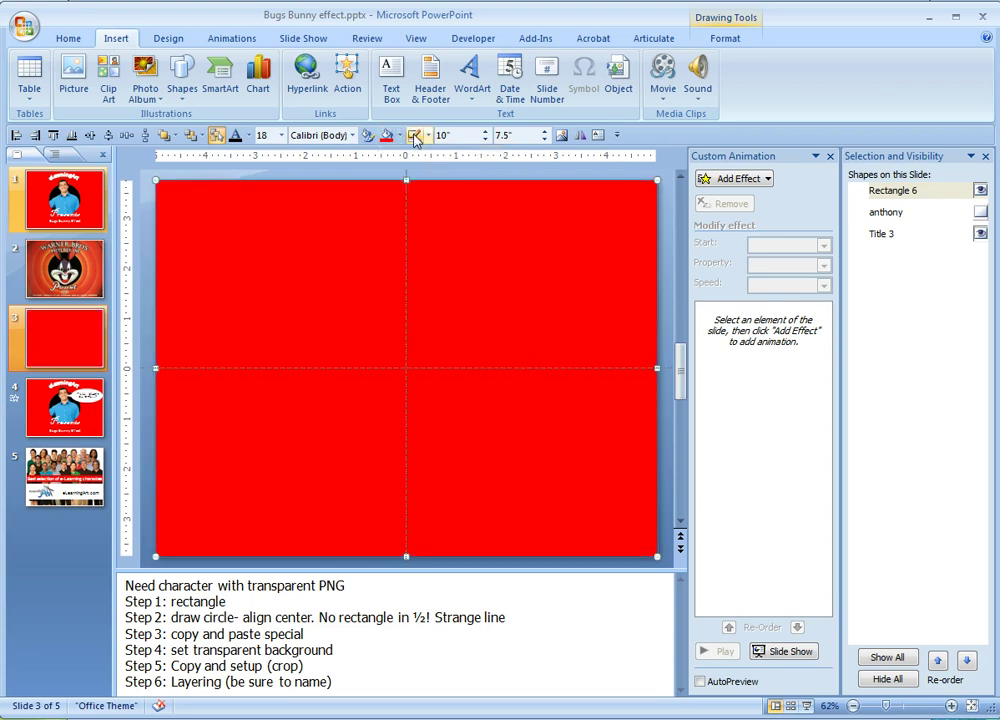
Step: Draw an oval near the slide centre, filled white with no outline
left_click(183, 95)
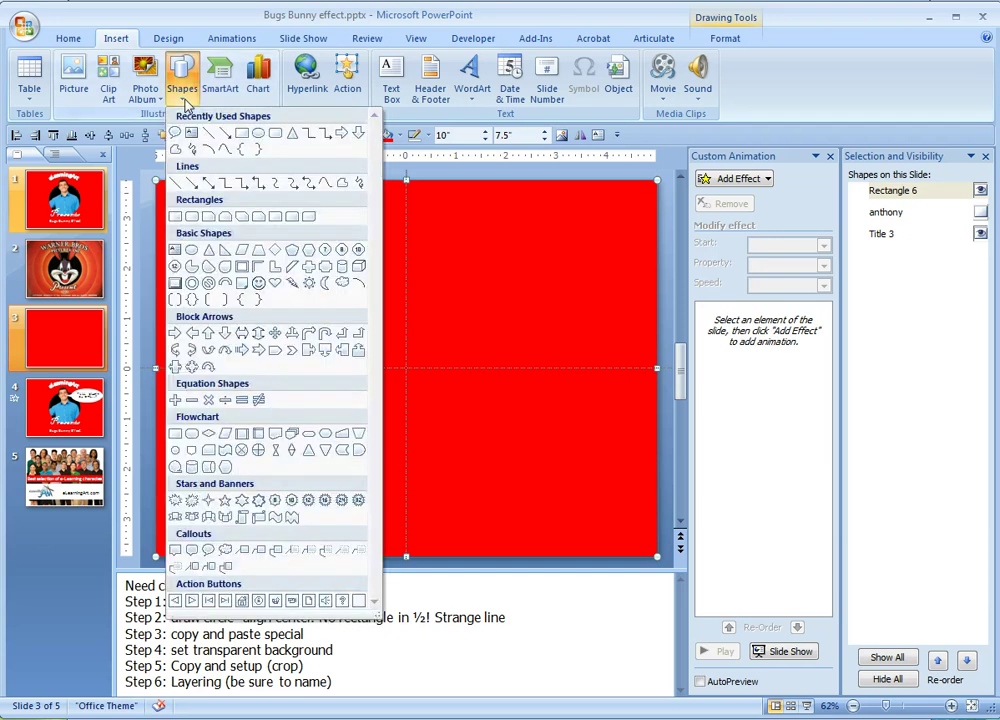
left_click(258, 133)
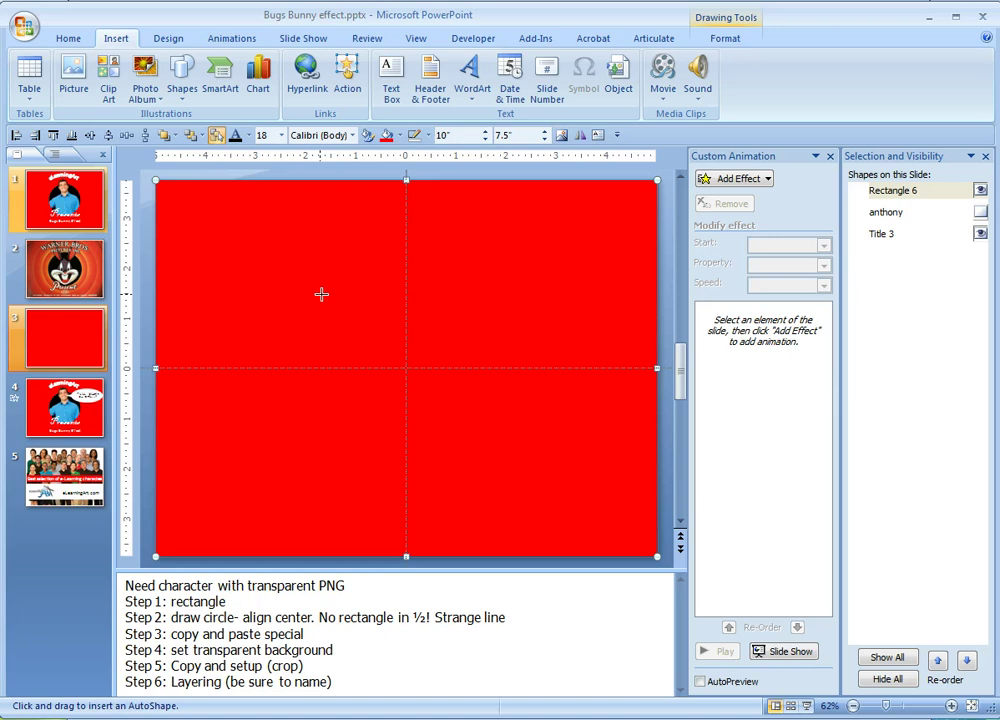
left_click_drag(321, 294, 507, 436)
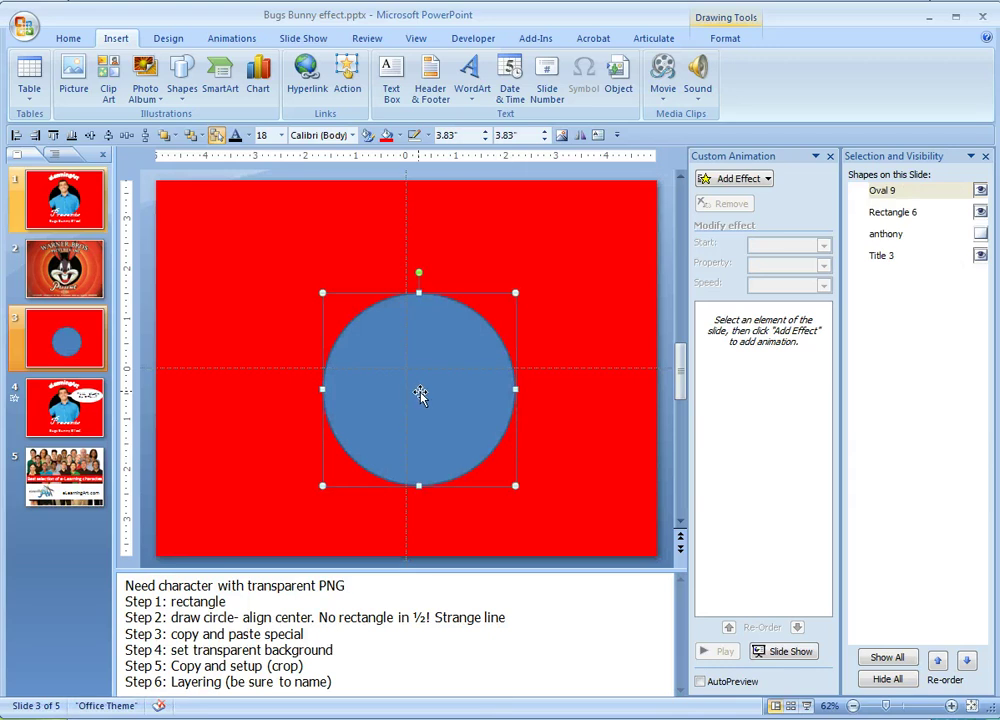
left_click(400, 136)
left_click(386, 170)
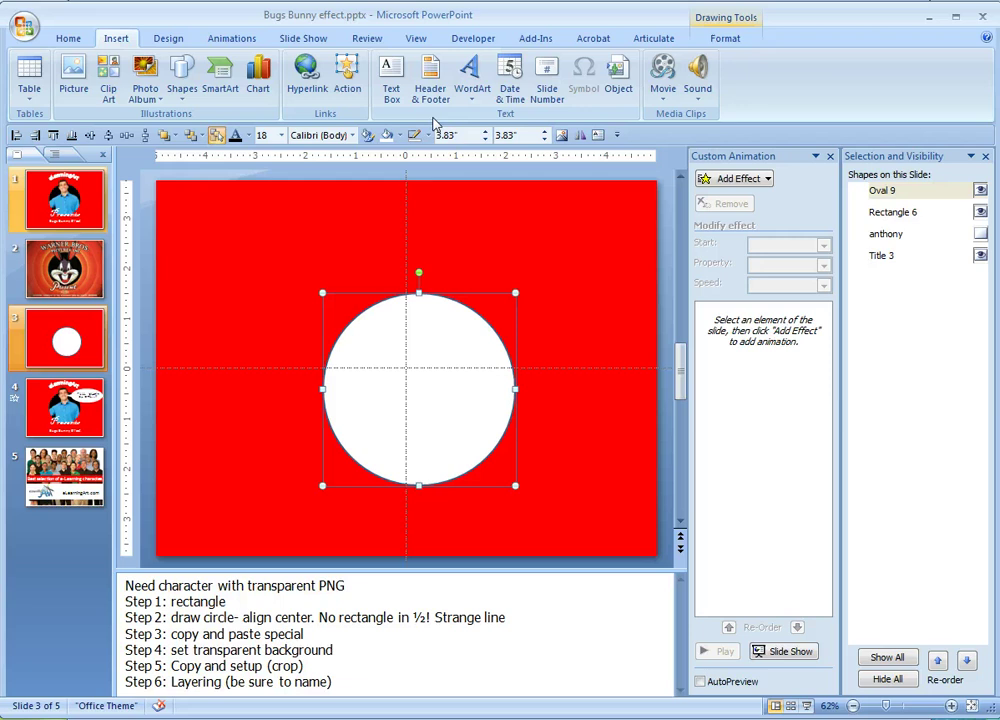
left_click(417, 134)
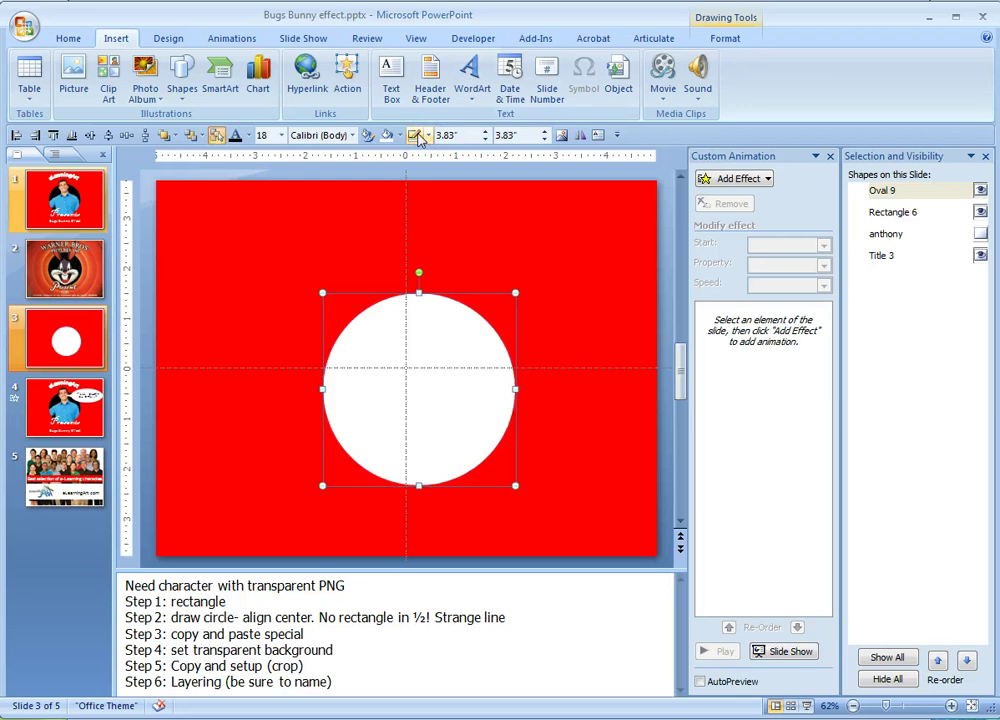
Step: Enlarge the circle to 4.25 inches and centre it horizontally and vertically on the red rectangle
left_click(229, 276, "shift")
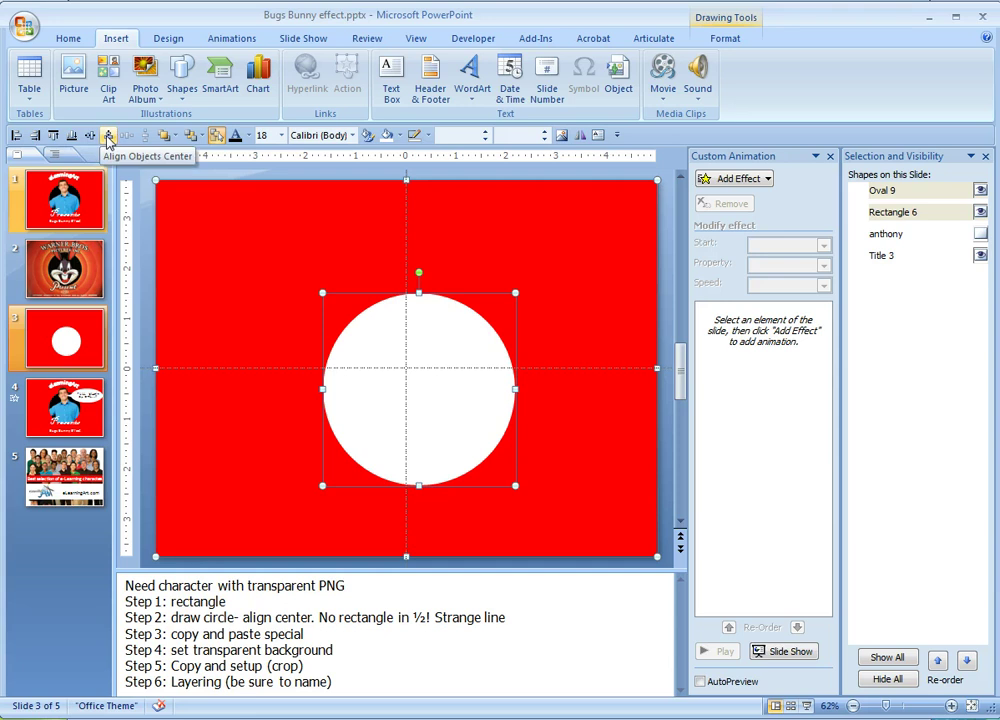
left_click(107, 136)
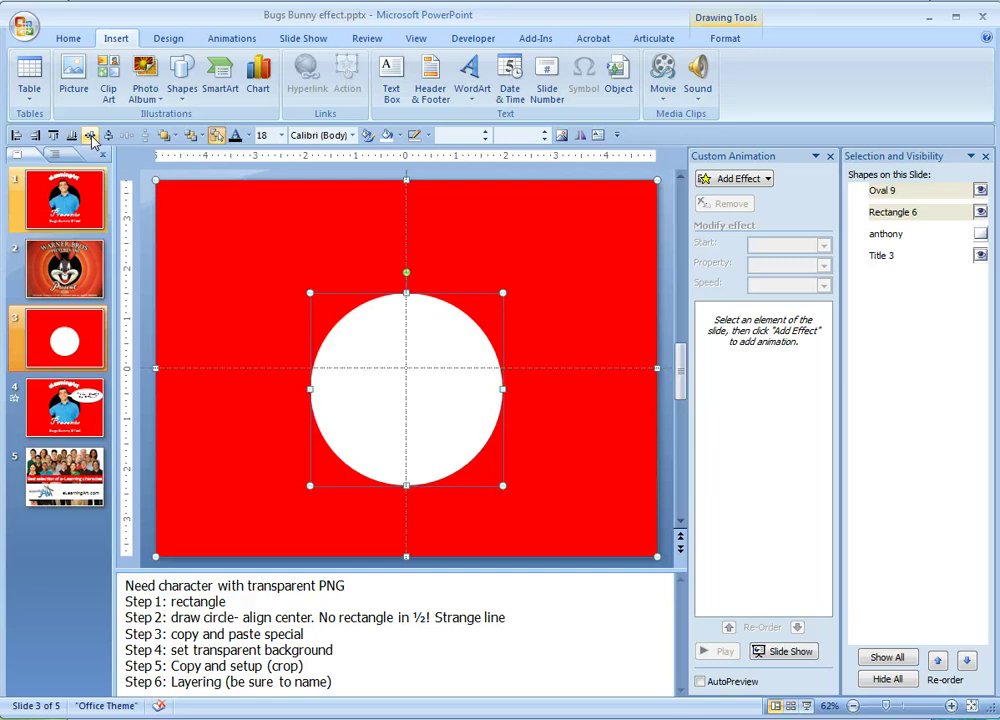
left_click(91, 140)
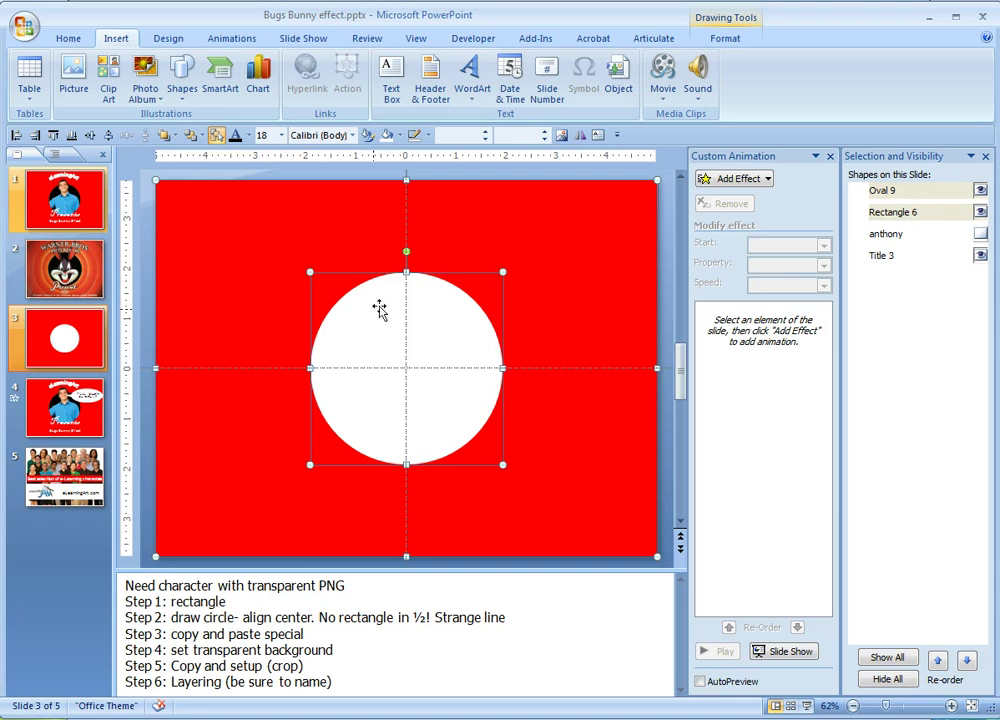
left_click(663, 276)
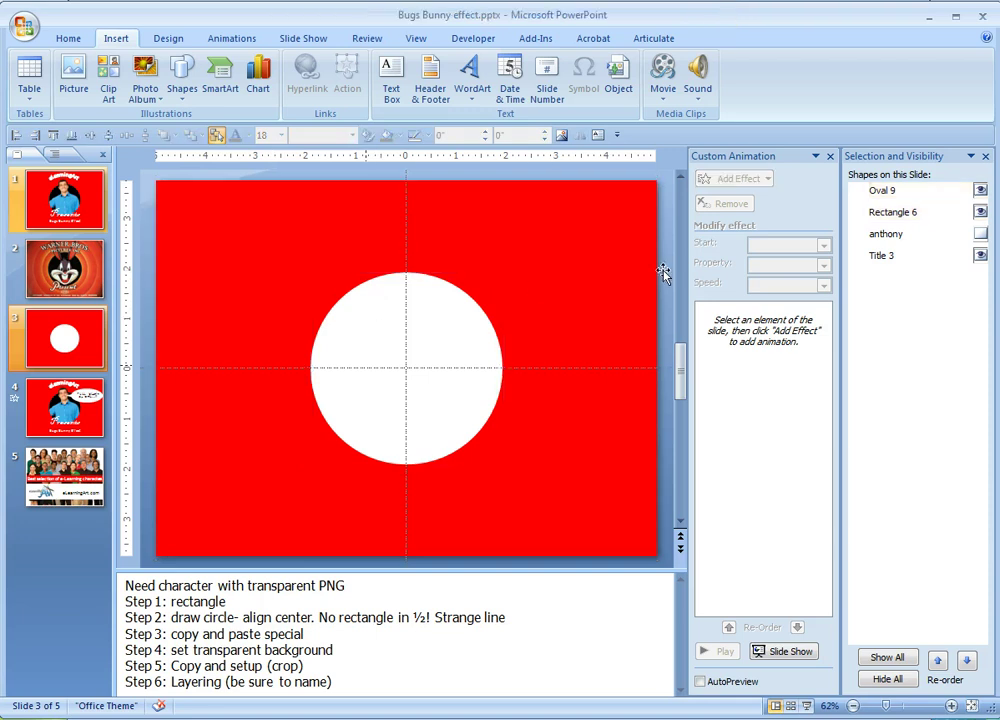
left_click(453, 339)
left_click_drag(310, 270, 289, 250)
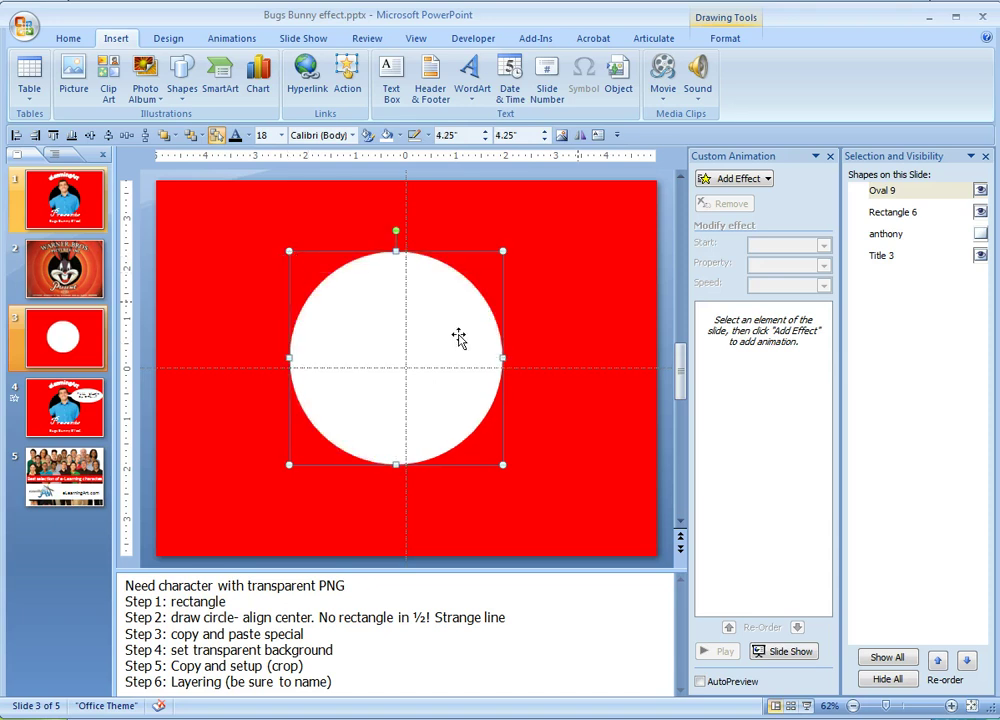
left_click(580, 306, "shift")
left_click(108, 136)
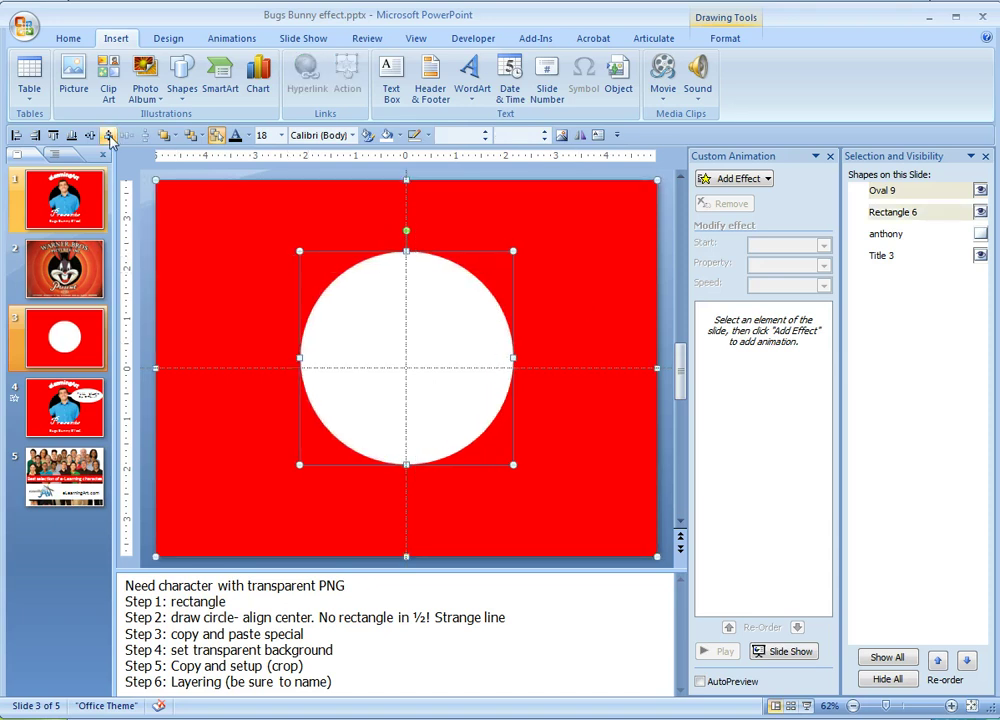
left_click(89, 136)
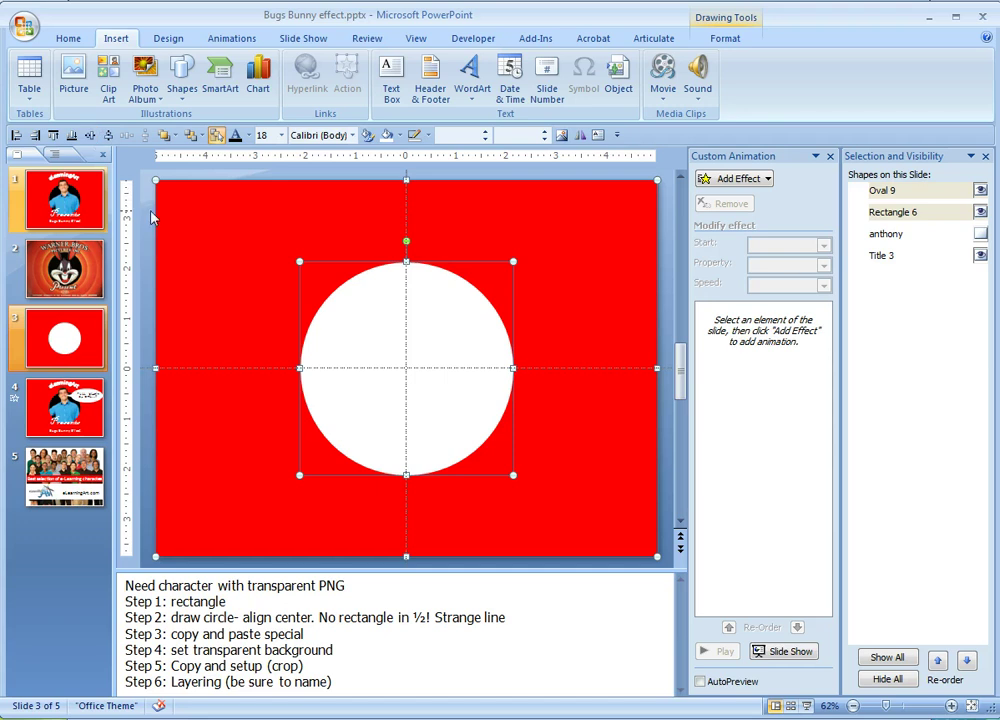
Step: Select both the red rectangle and the white circle and cut them to the clipboard
key("alt+d")
key("Escape")
left_click(148, 248)
left_click(246, 248)
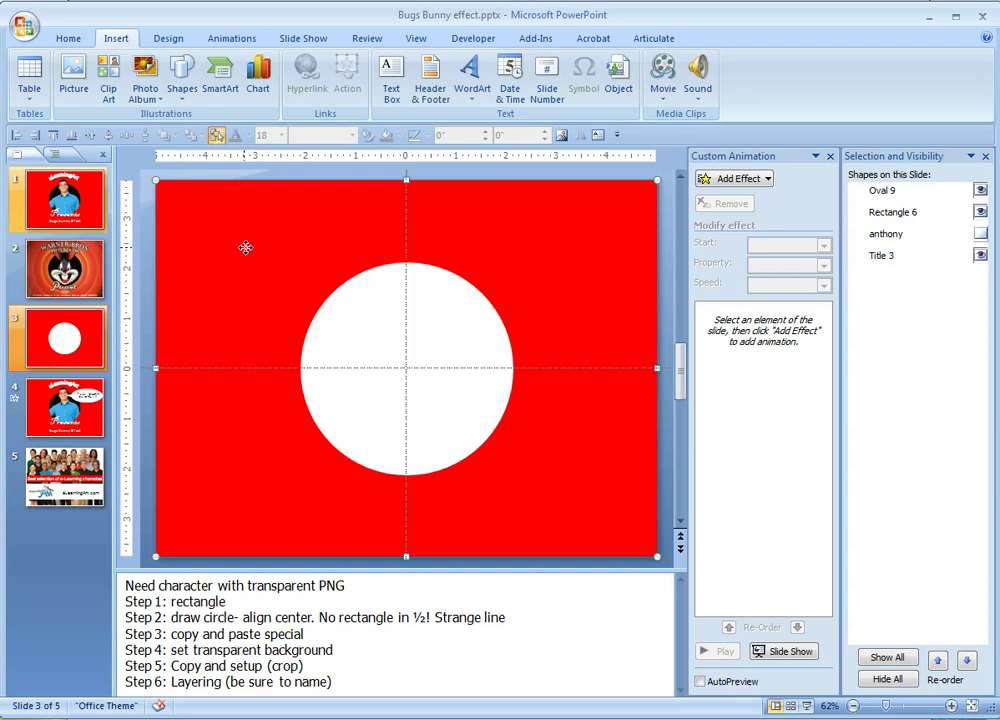
left_click(480, 334, "shift")
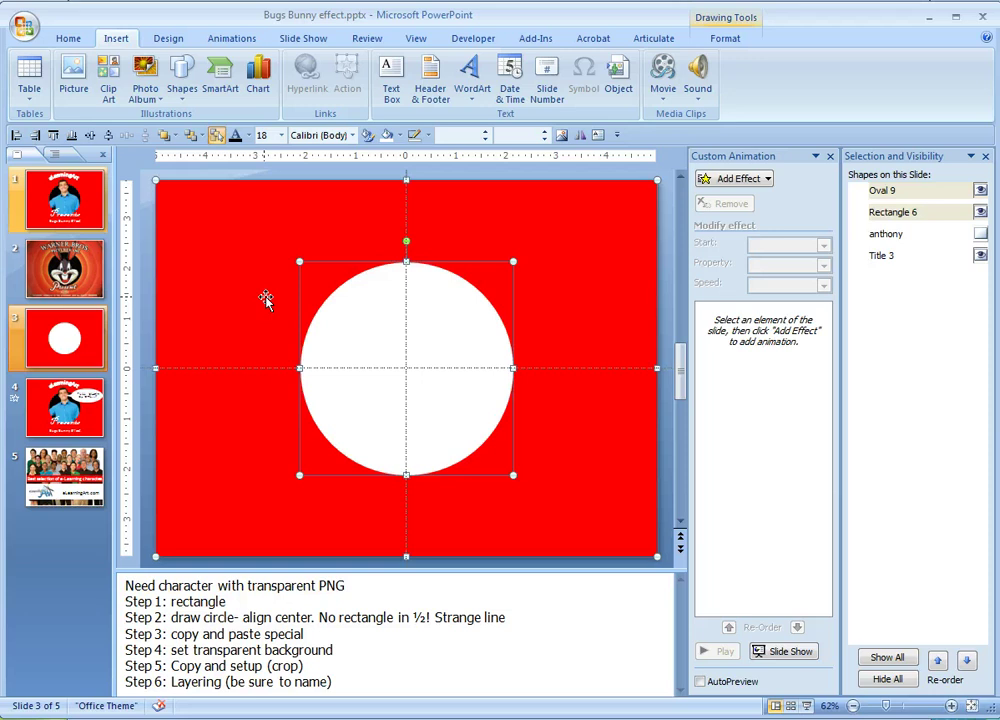
key("ctrl+x")
Step: Paste the red background and circle back onto the slide as a single PNG picture
left_click(64, 38)
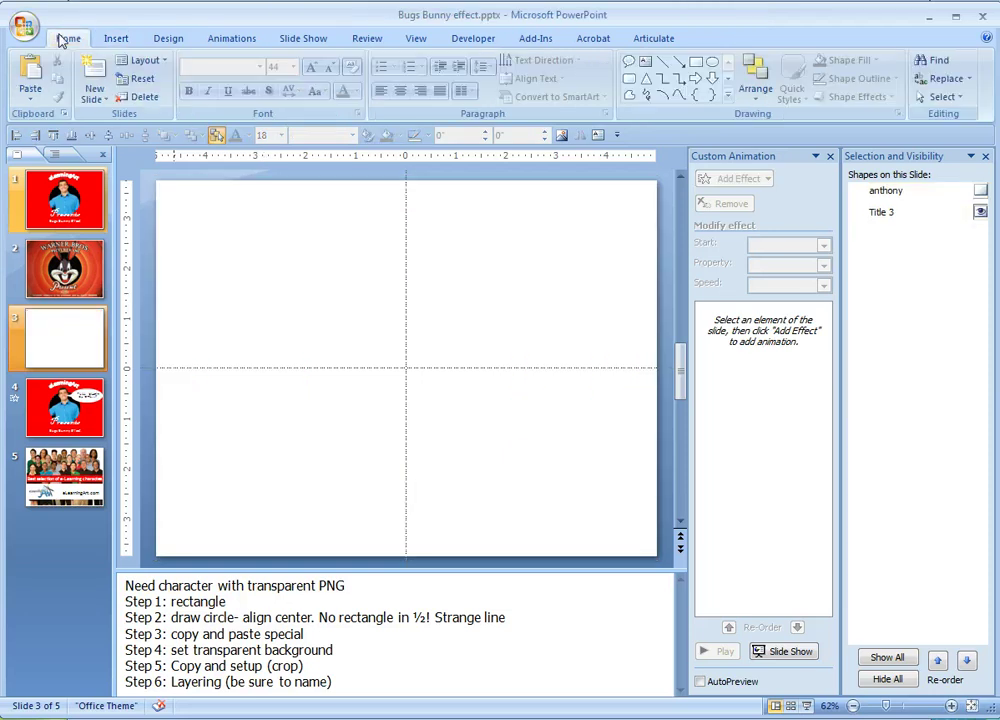
left_click(30, 92)
left_click(50, 140)
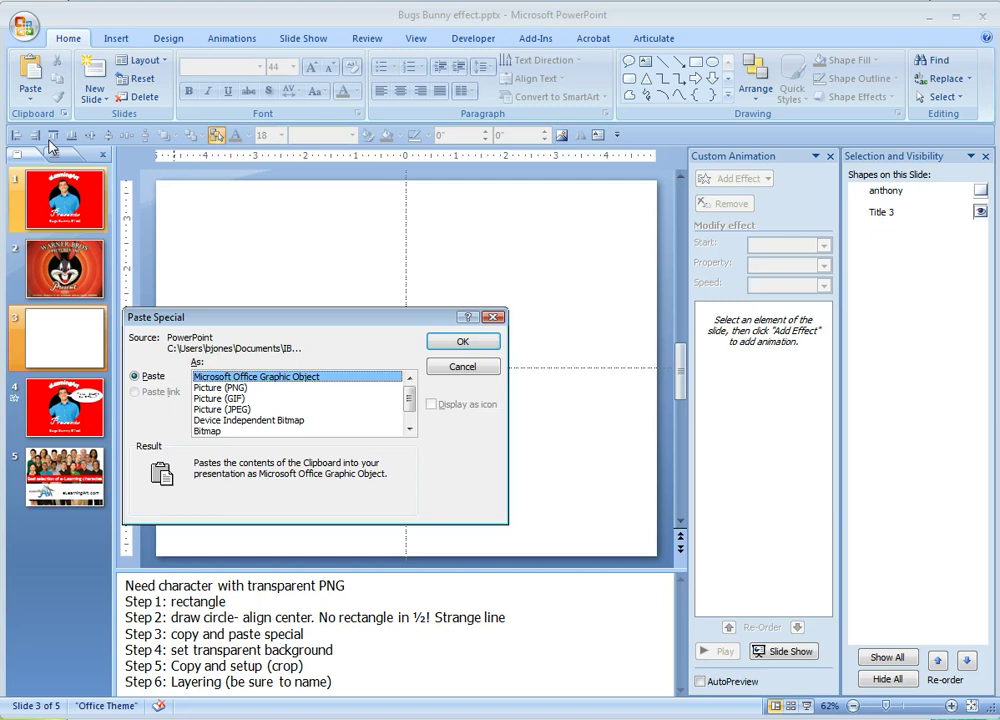
left_click(235, 390)
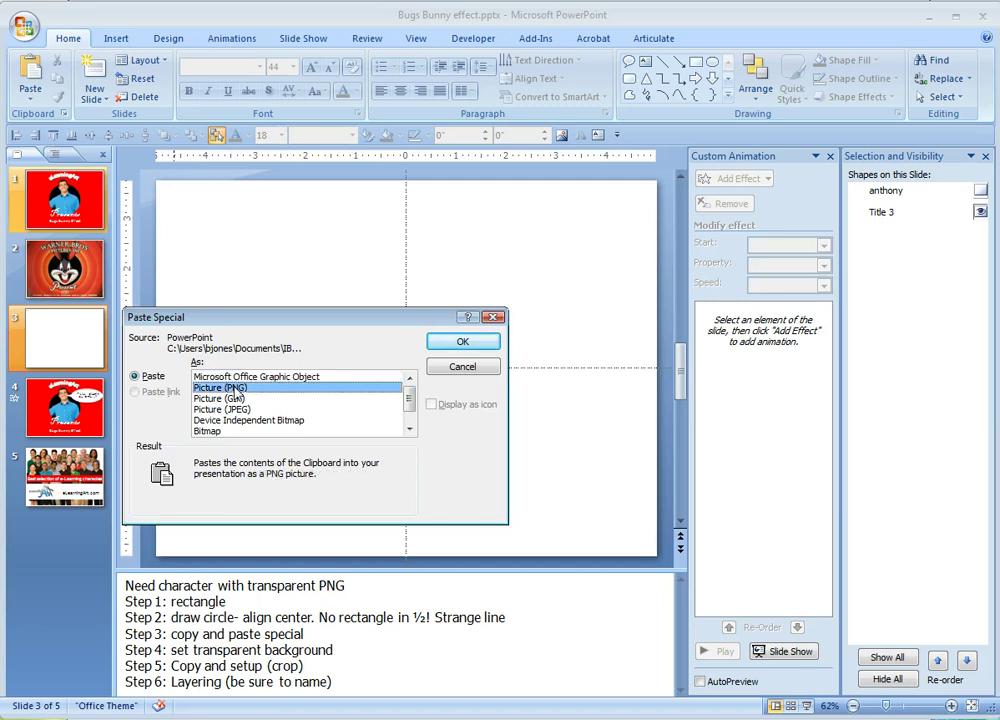
left_click(460, 342)
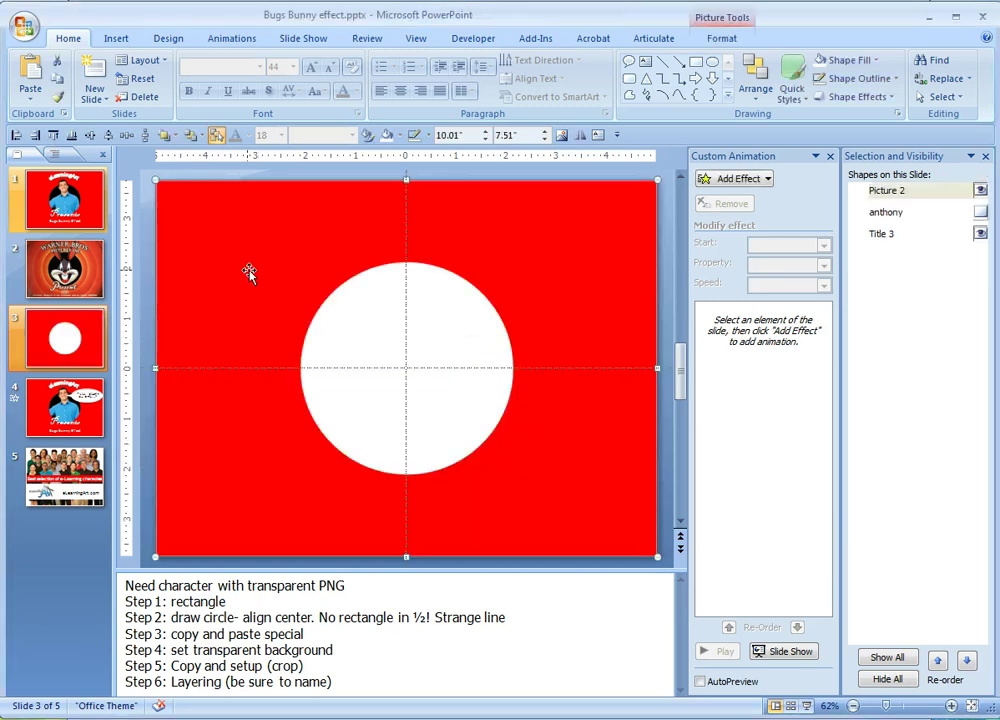
Step: Make the picture's white circle transparent, then briefly show and re-hide the anthony picture to test the hole
left_click(715, 42)
left_click(70, 98)
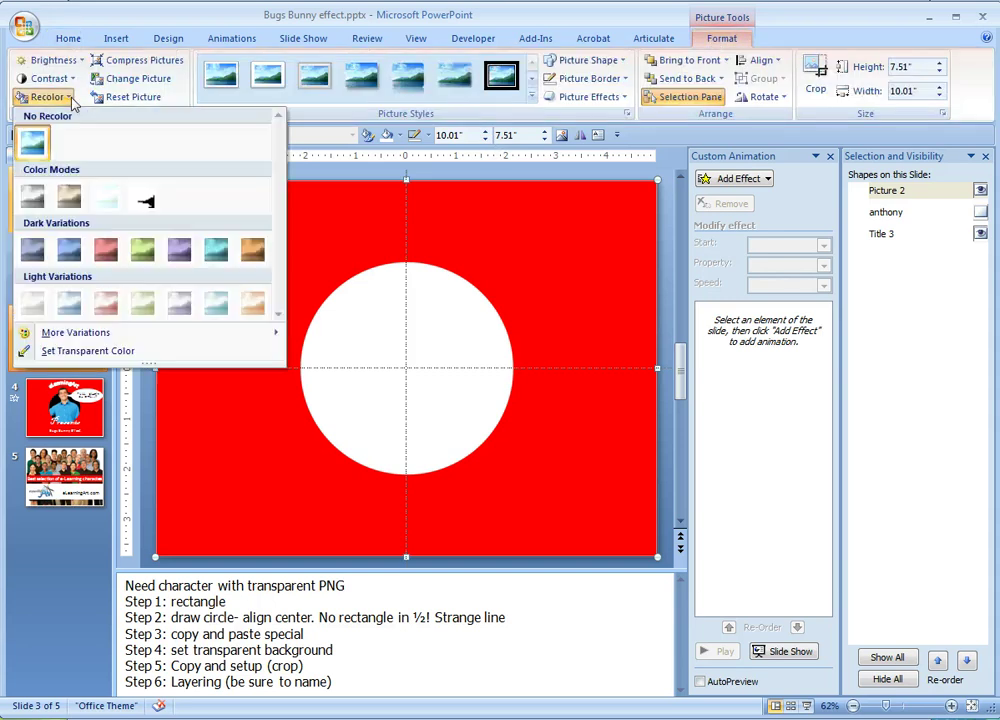
left_click(70, 352)
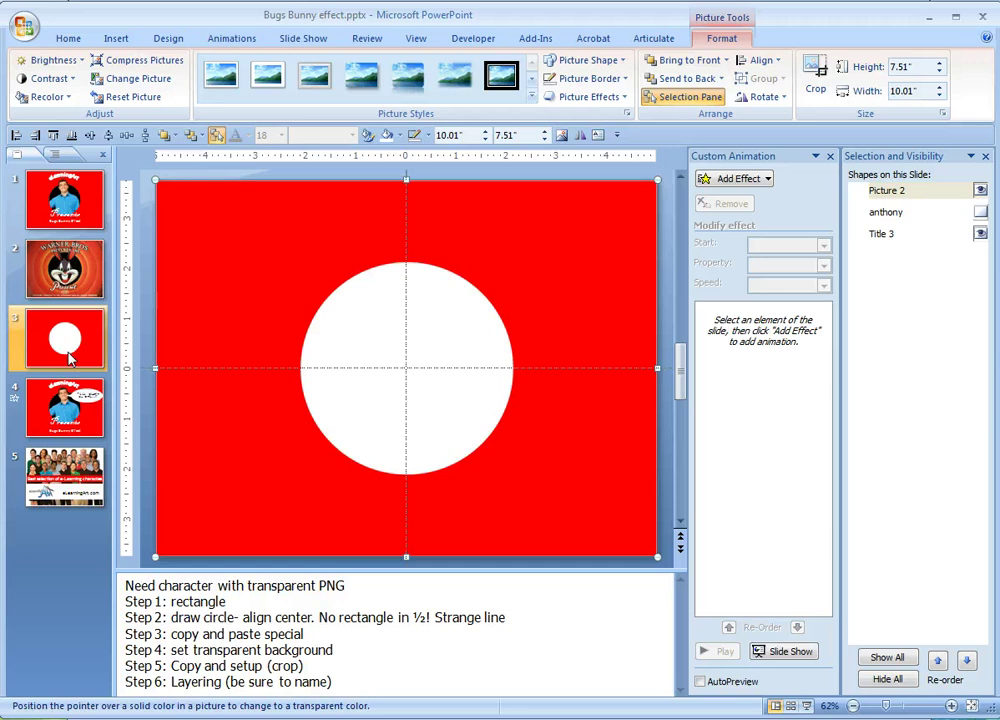
left_click(373, 317)
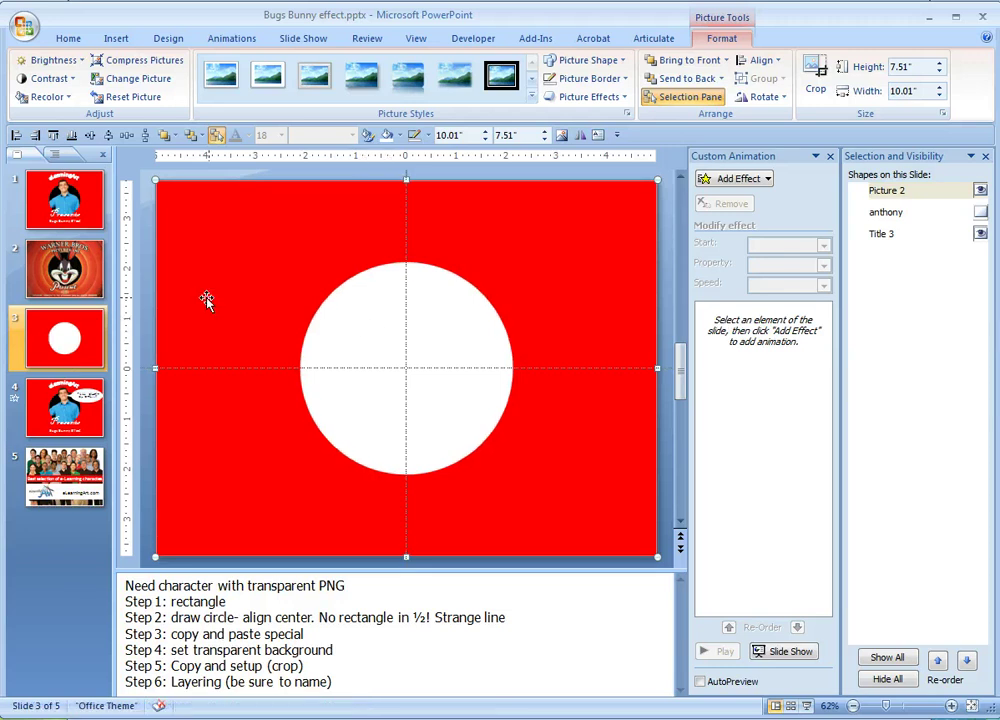
left_click(152, 285)
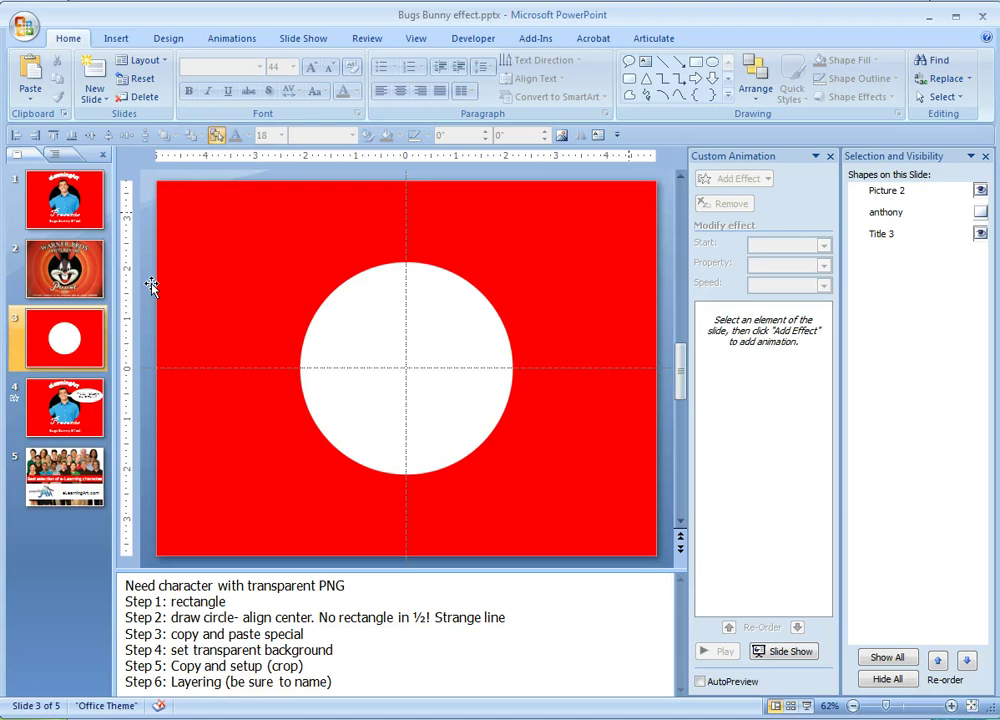
left_click(980, 212)
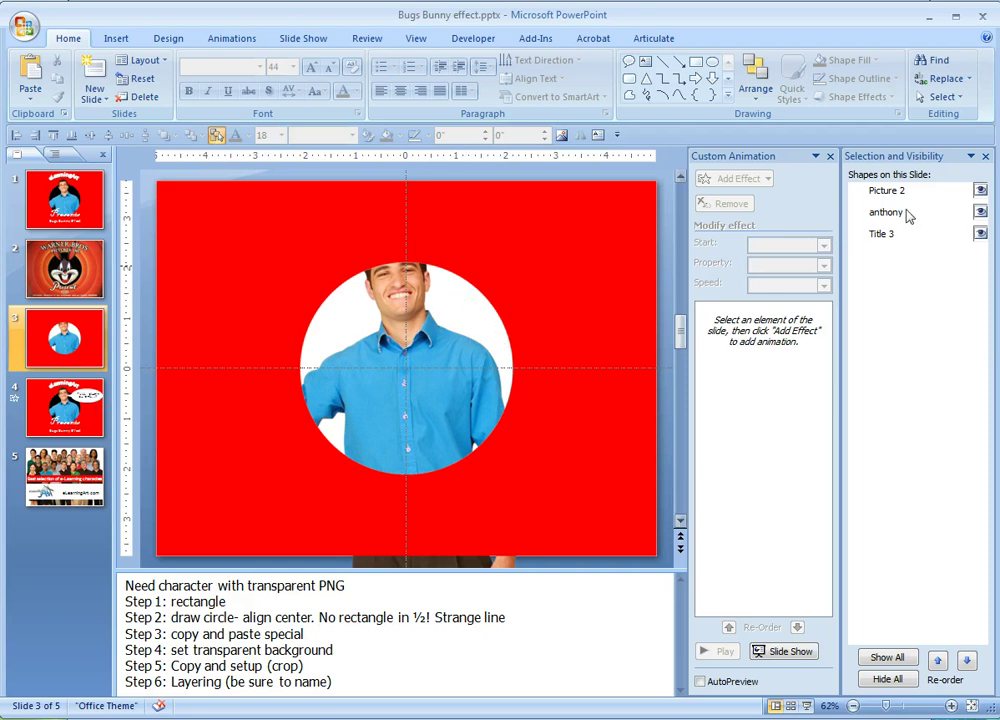
left_click(980, 211)
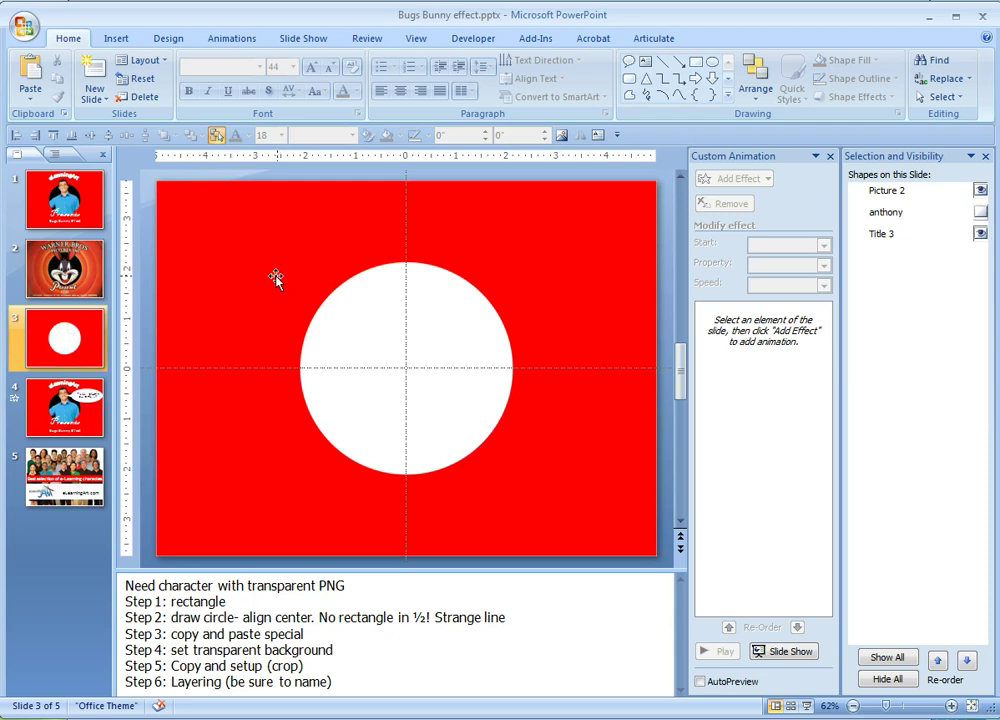
Step: Crop one copy of Picture 2 to its top half and the other copy to its bottom half
left_click(215, 266)
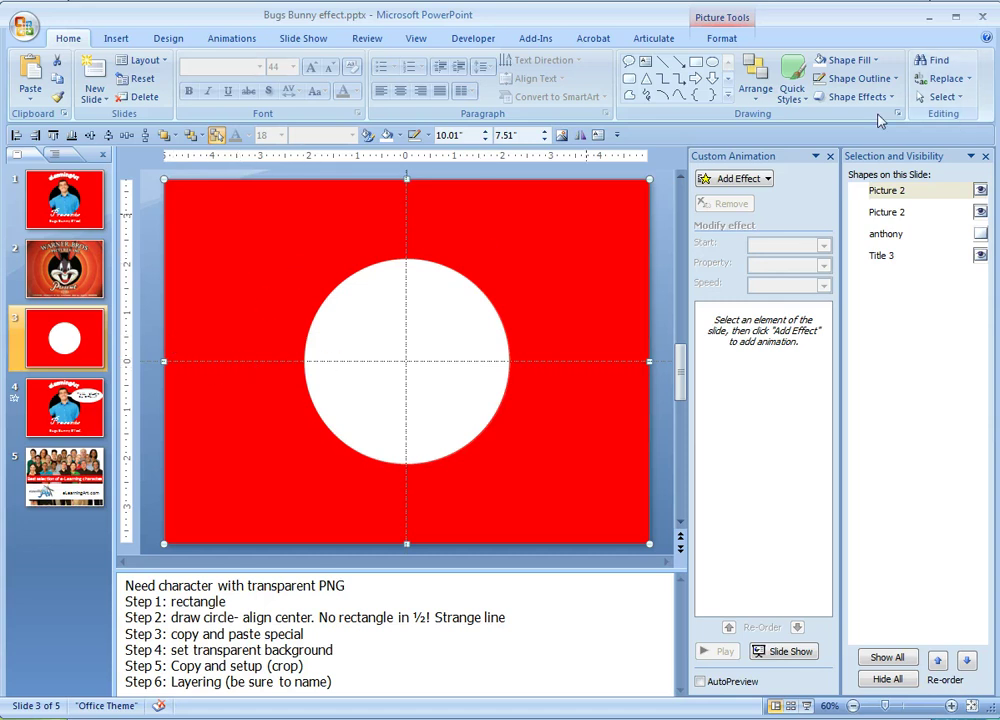
left_click(728, 44)
left_click(816, 75)
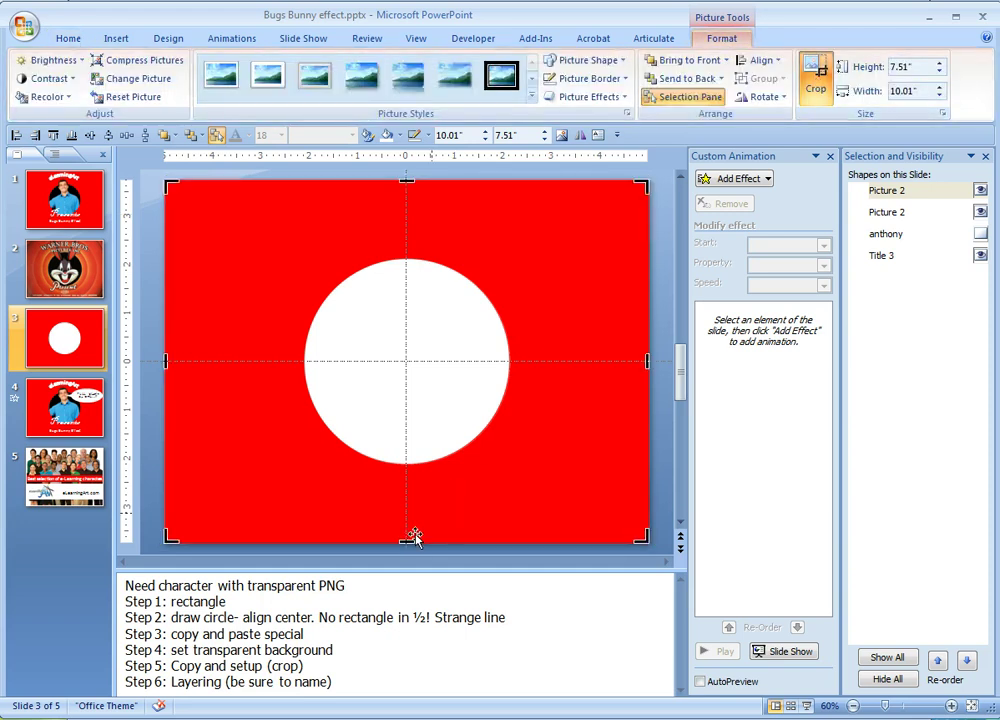
left_click_drag(414, 537, 384, 393)
key("Escape")
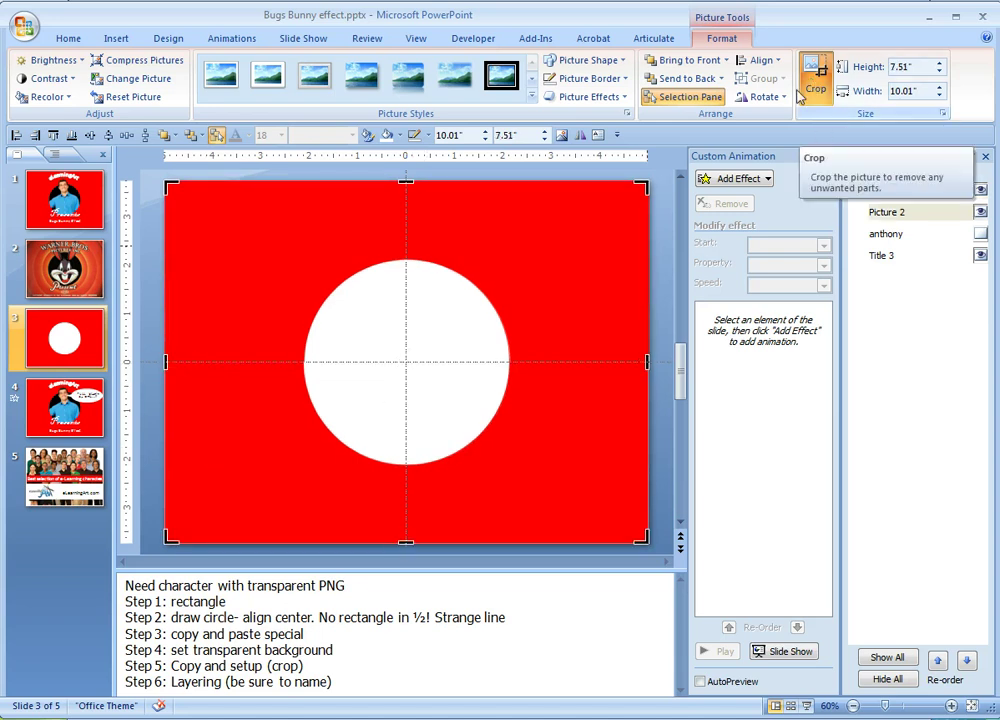
left_click_drag(405, 182, 400, 363)
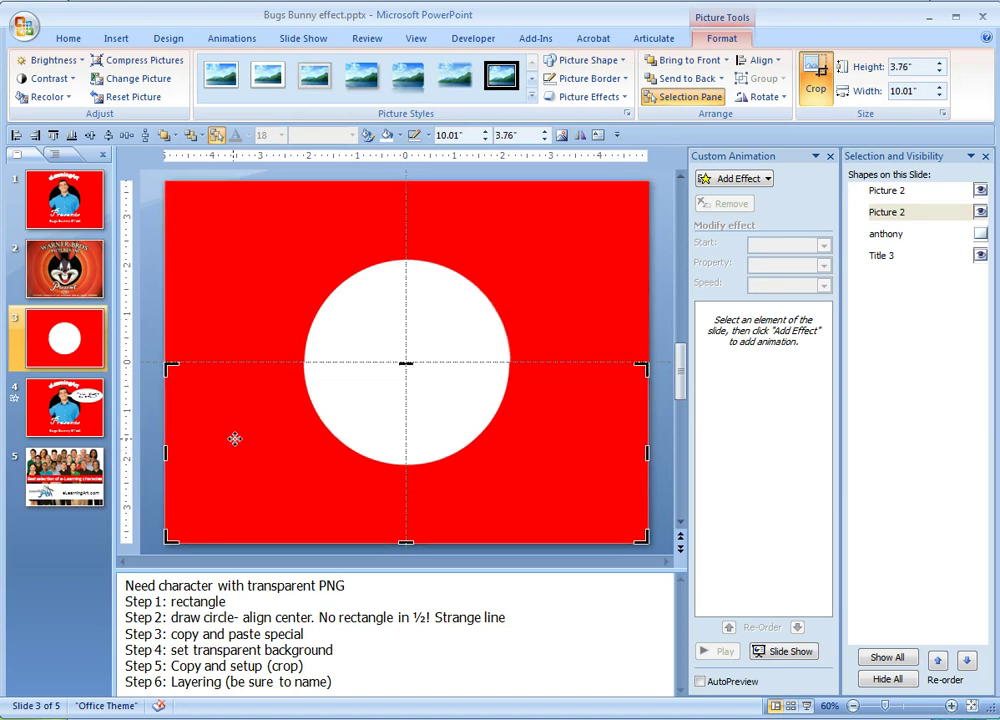
Step: Rename the two cropped pictures 'bottom' and 'top' in the Selection pane
left_click(907, 211)
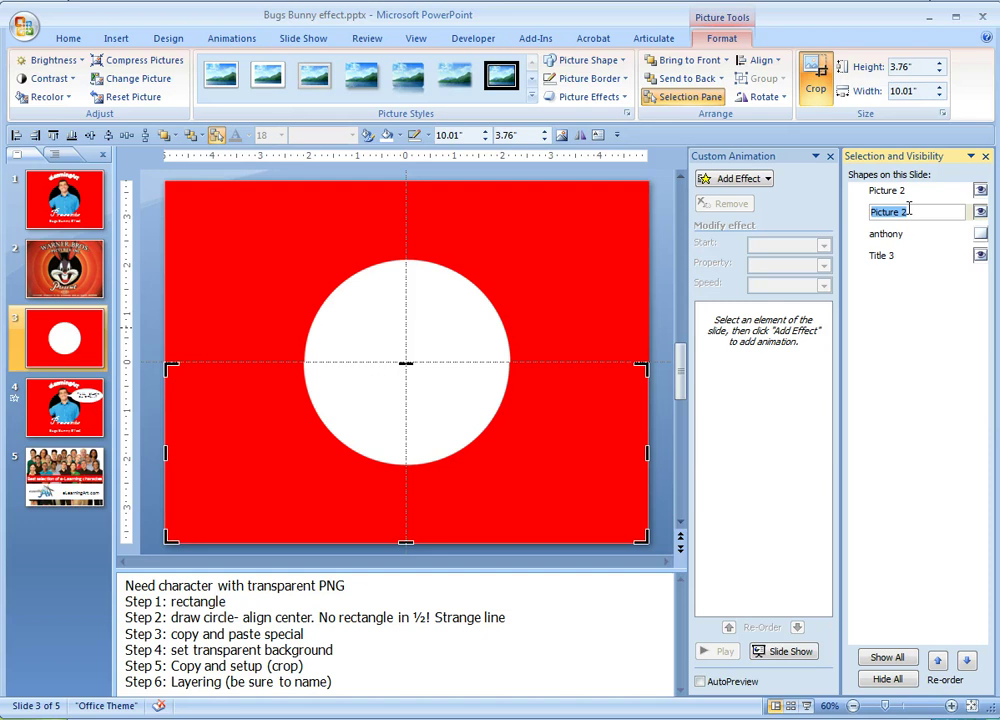
type("bottom")
left_click(897, 191)
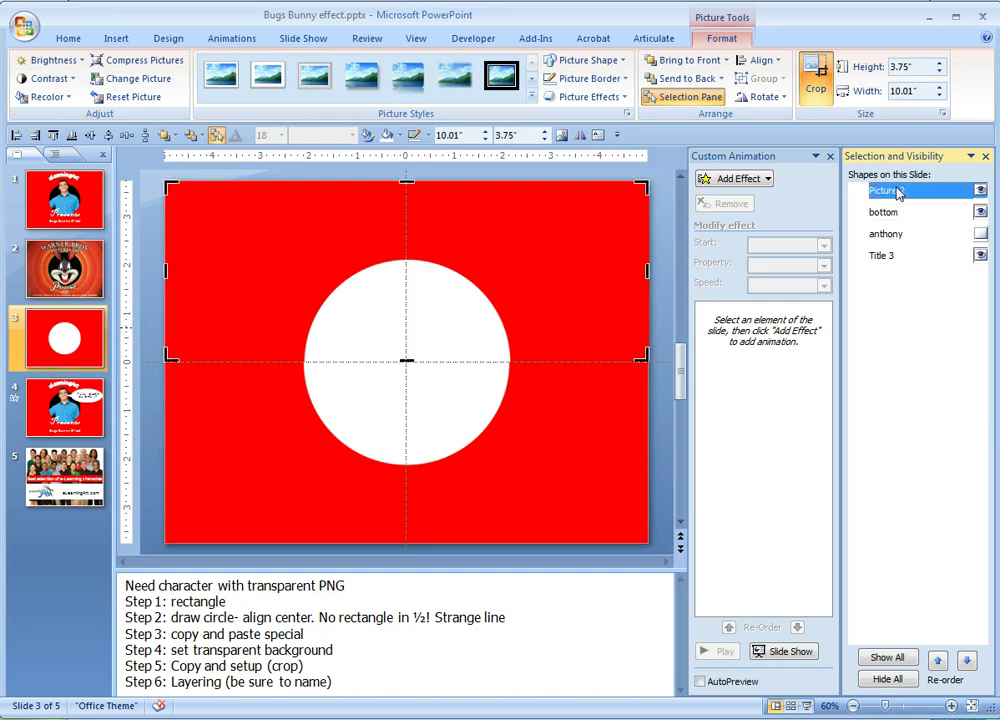
left_click(897, 191)
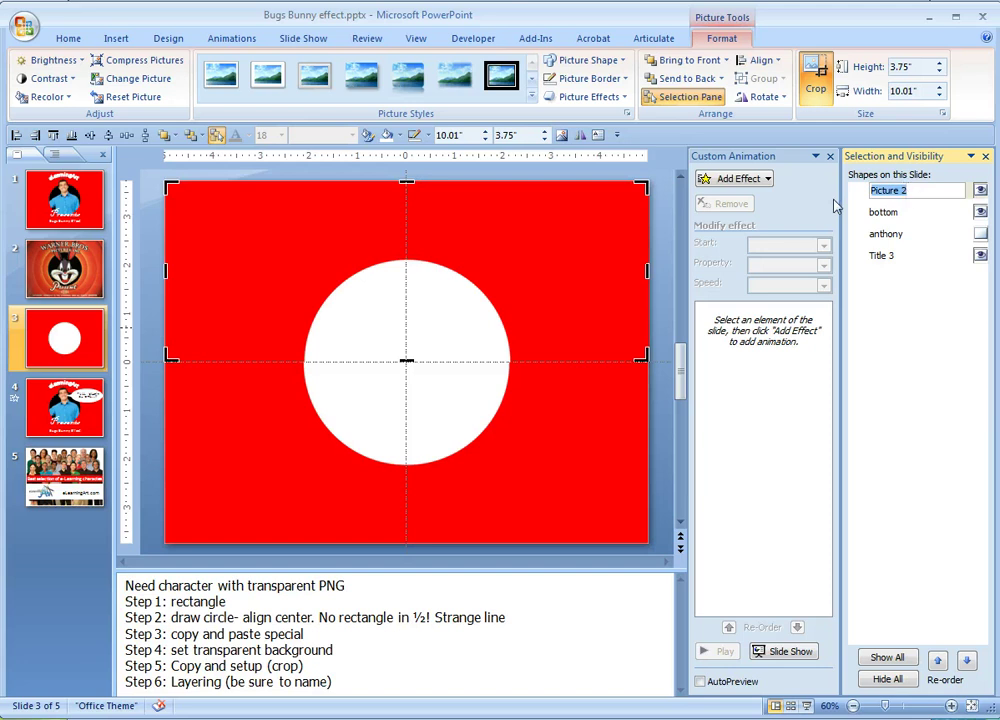
type("top")
left_click(880, 213)
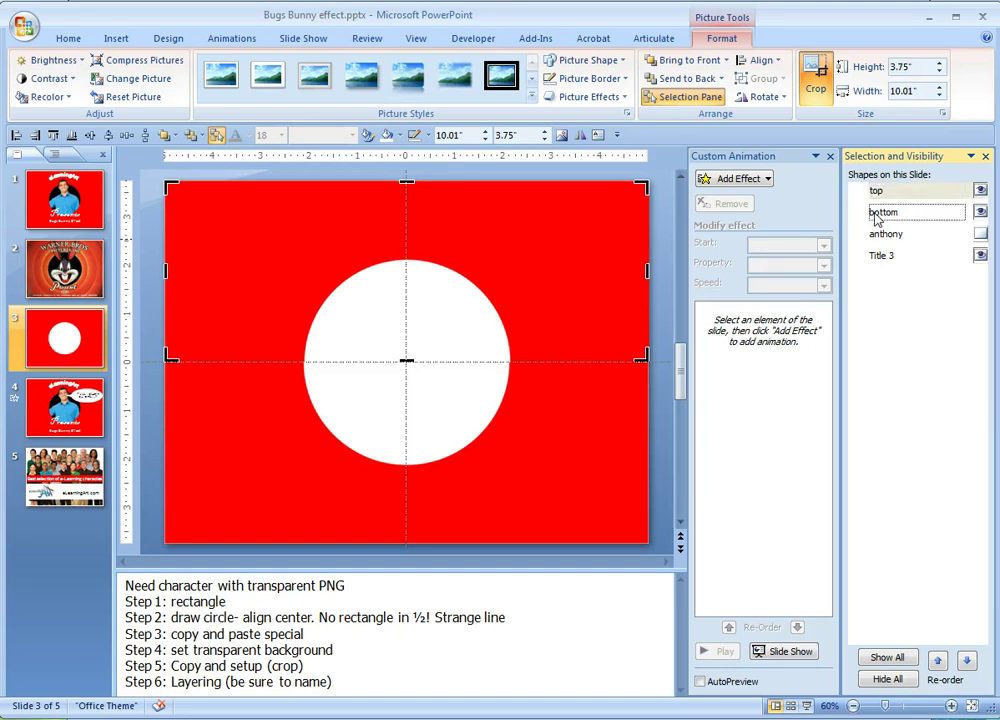
Step: Show the anthony picture and bring it to the front of the layer order
left_click(981, 234)
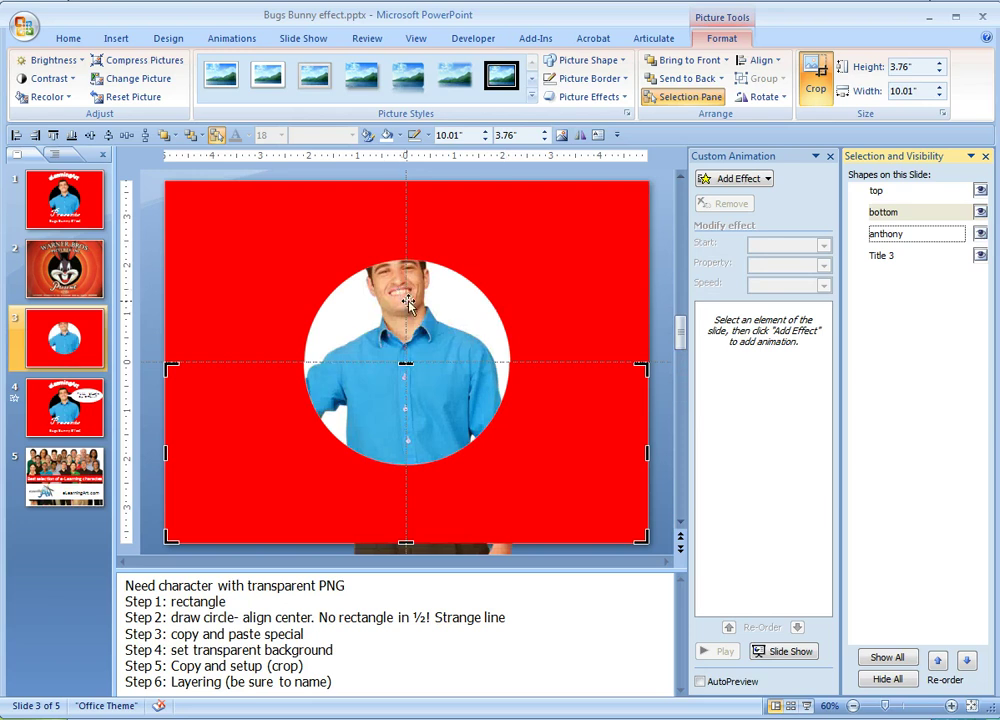
left_click(886, 236)
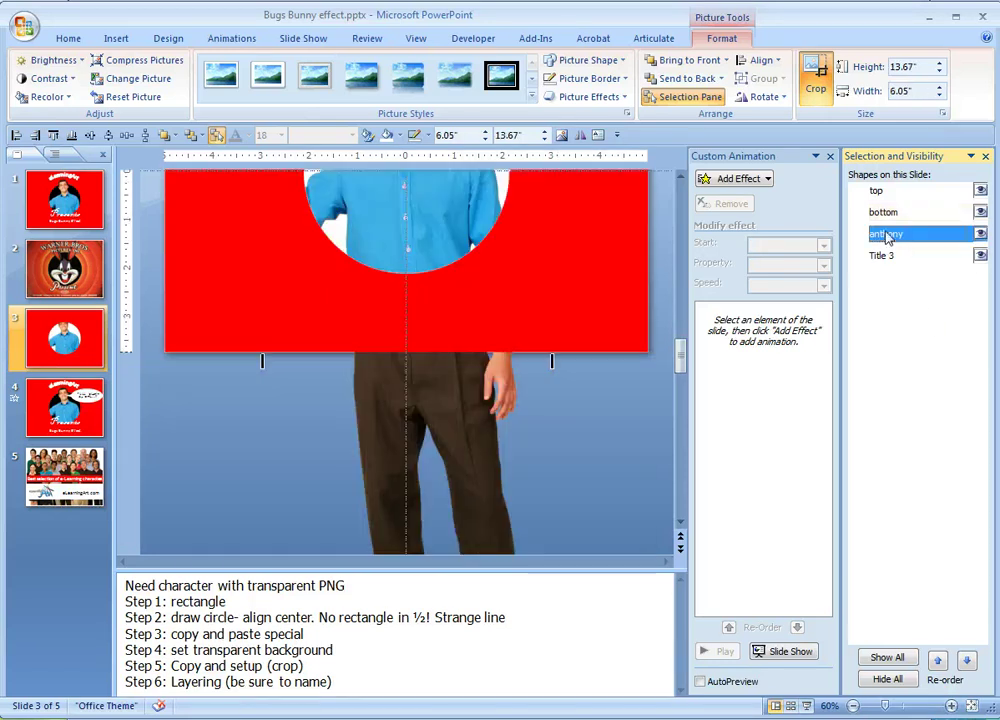
left_click(937, 661)
left_click(937, 661)
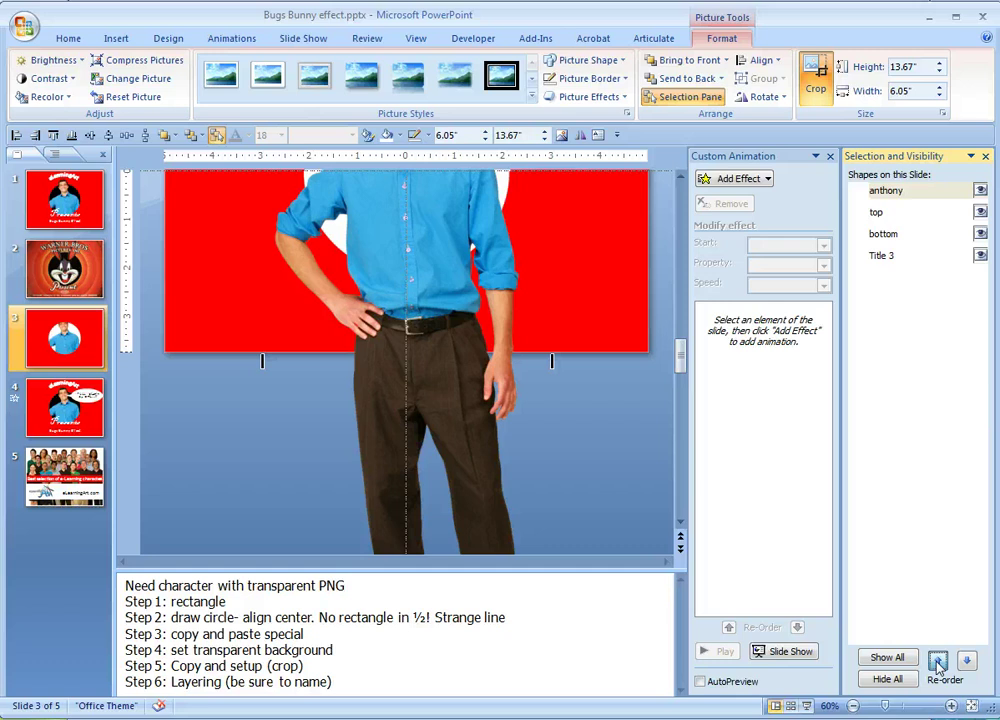
Step: Move the 'bottom' half picture above the character, then deselect to view the result
scroll(683, 178, "up", 2)
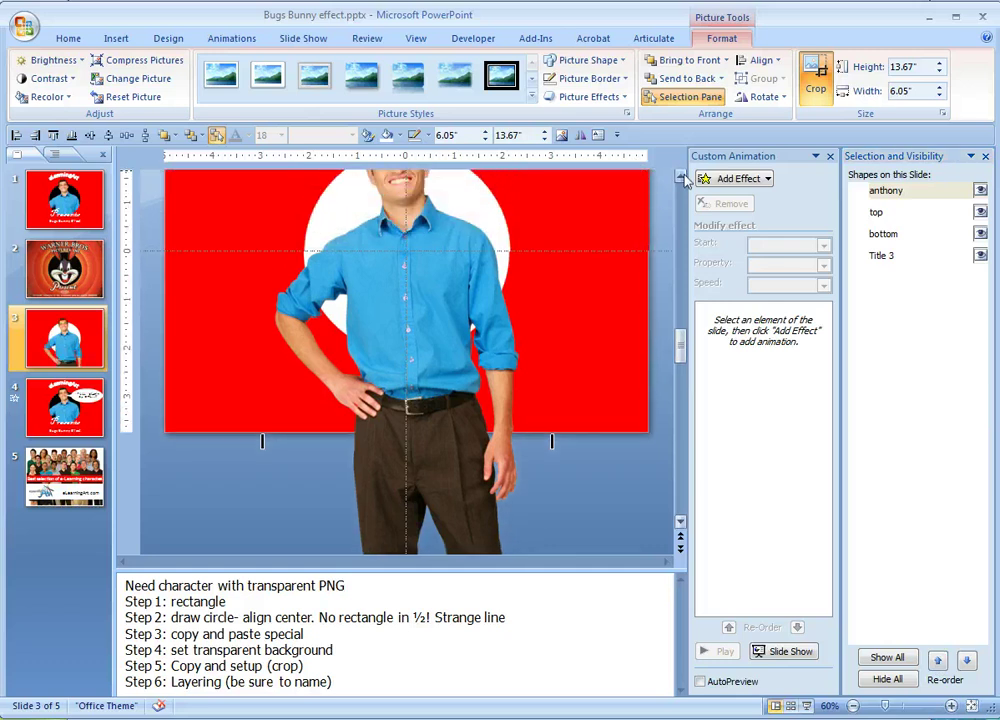
scroll(684, 179, "up", 3)
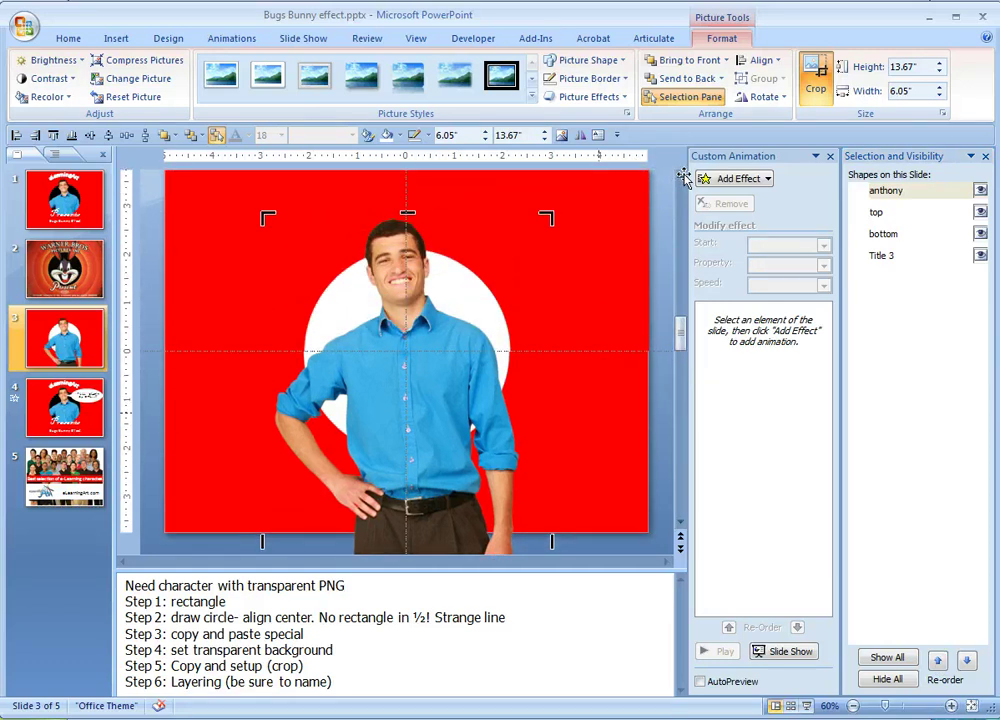
left_click(598, 413)
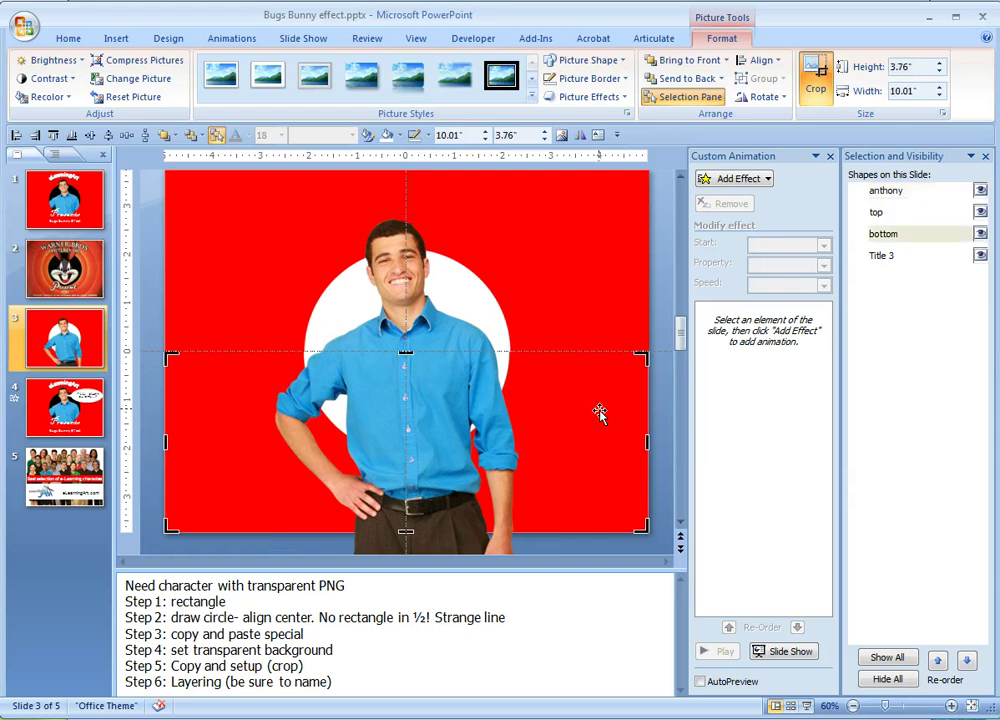
left_click(938, 662)
left_click(938, 662)
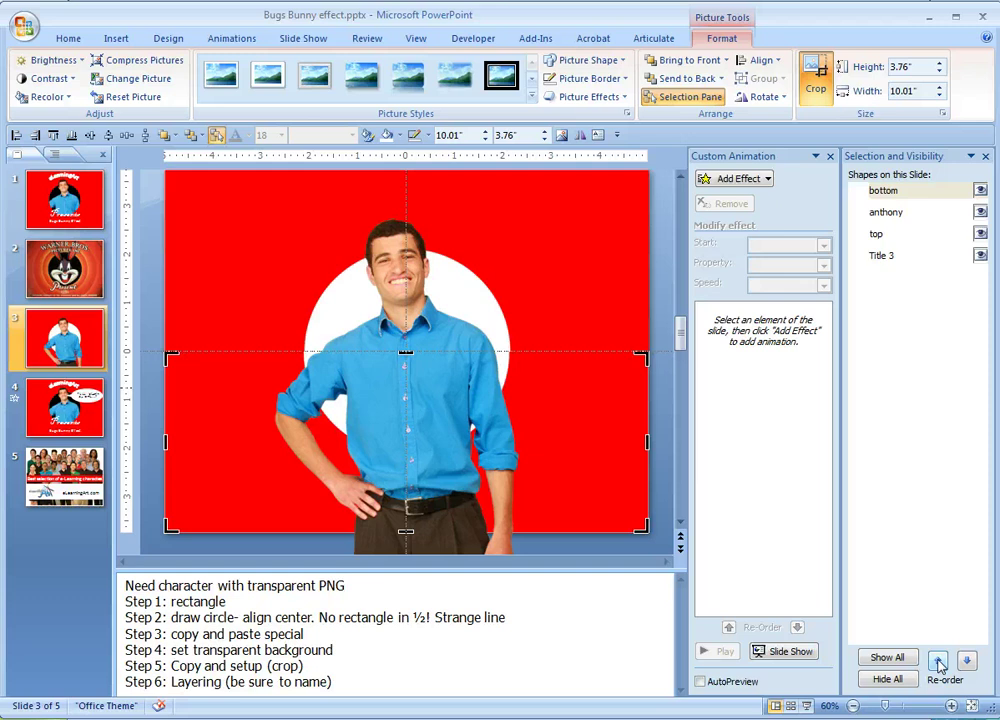
left_click(668, 296)
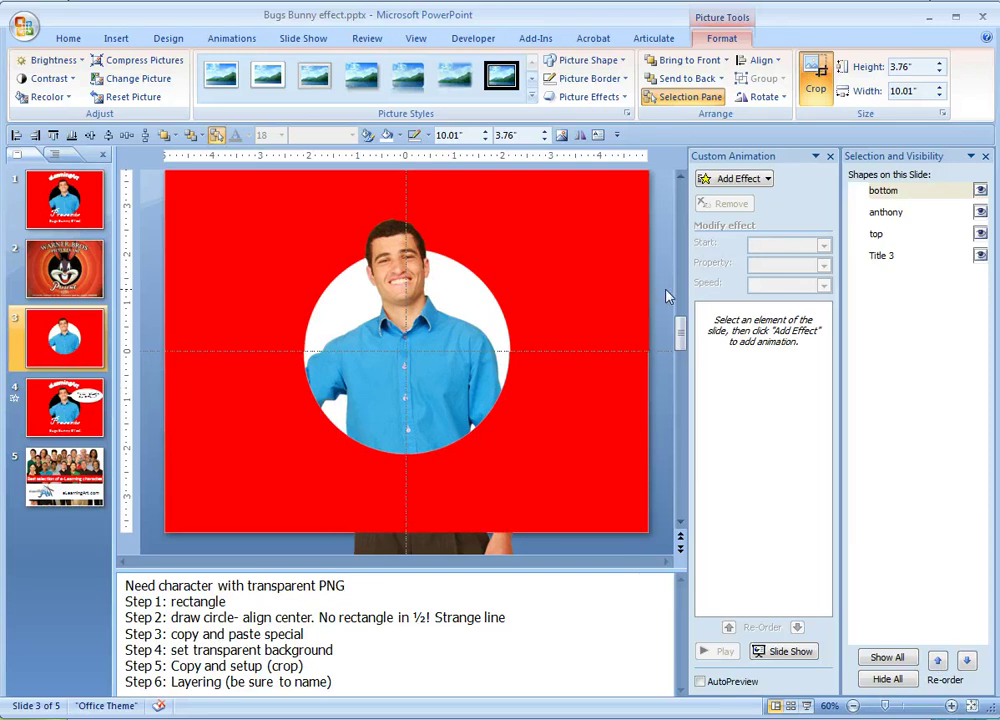